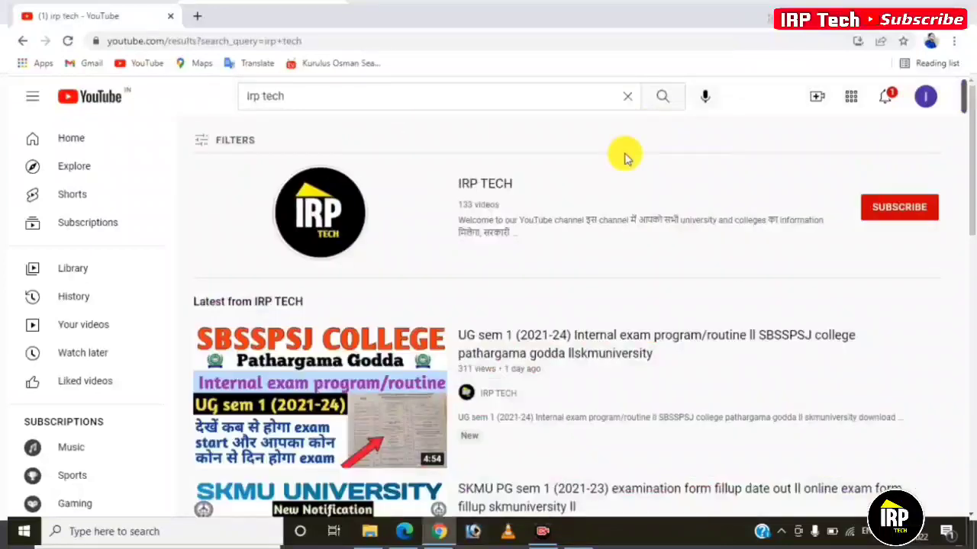
Subscribe to the IRP TECH channel and choose a notification setting for it
{"action": "left_click", "coordinate": [874, 213]}
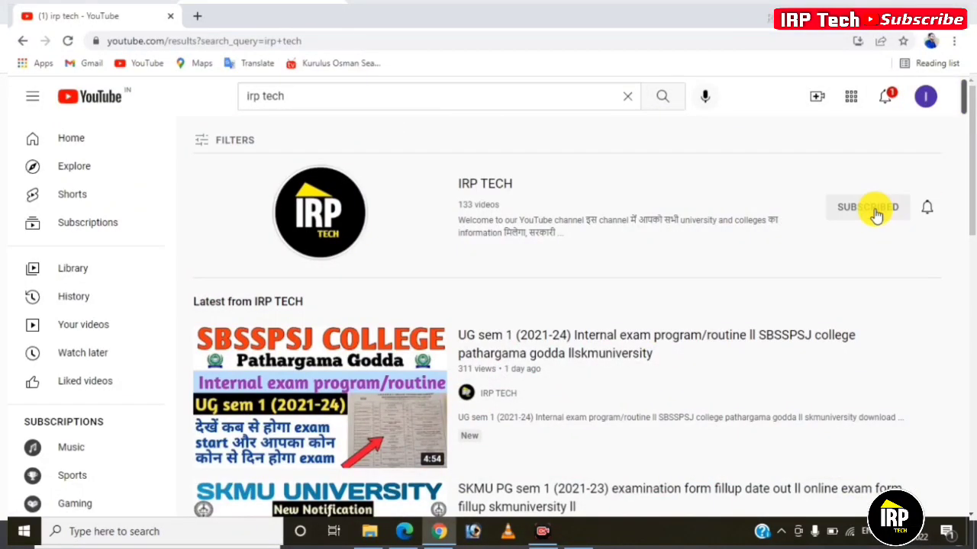
{"action": "left_click", "coordinate": [928, 207]}
{"action": "left_click", "coordinate": [881, 238]}
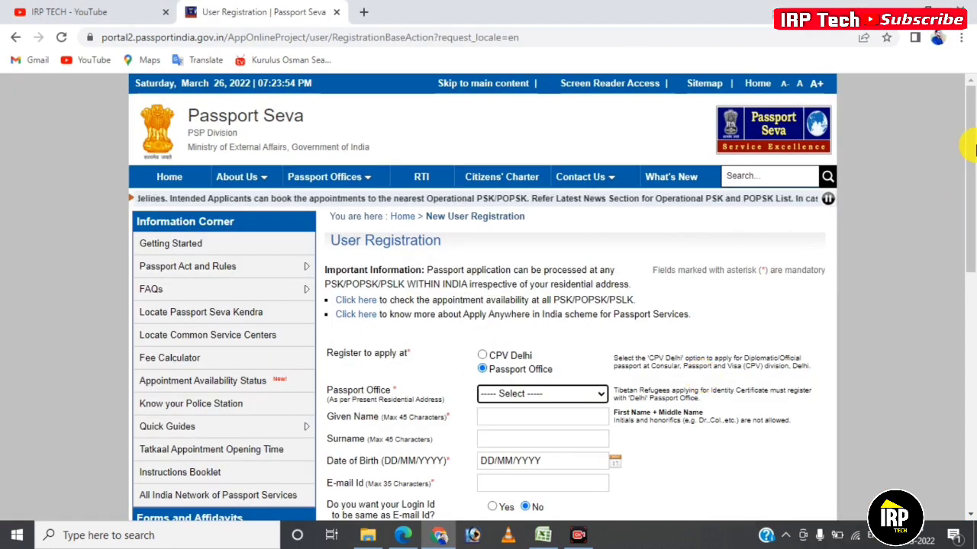
Check the Passport Office choices on the user registration form and select Birth City as the hint question
{"action": "left_click_drag", "start_coordinate": [974, 162], "coordinate": [974, 262]}
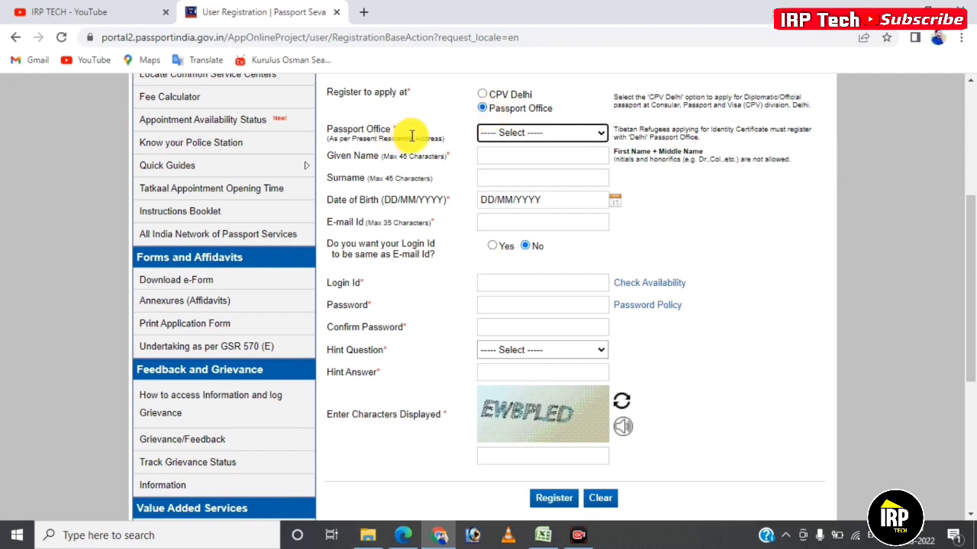
{"action": "left_click", "coordinate": [532, 134]}
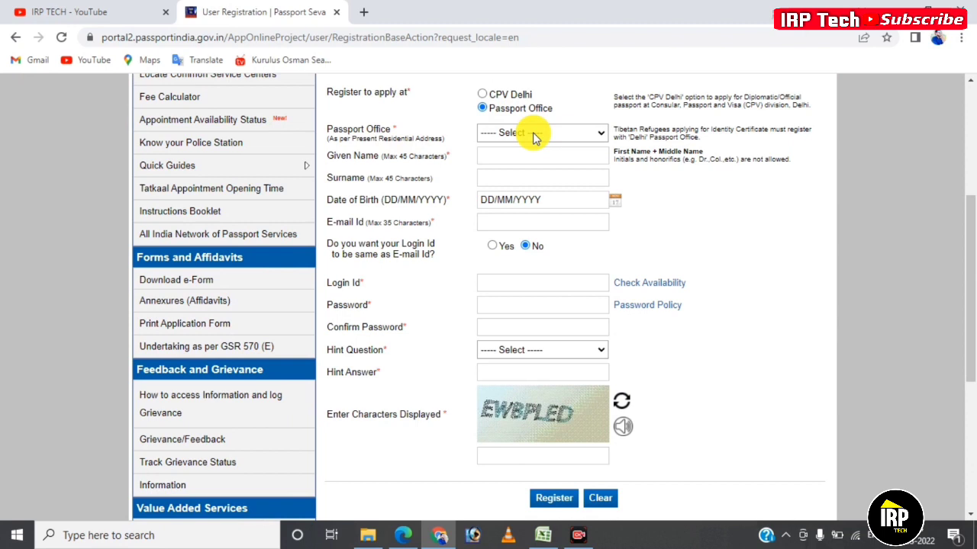
{"action": "left_click", "coordinate": [534, 136]}
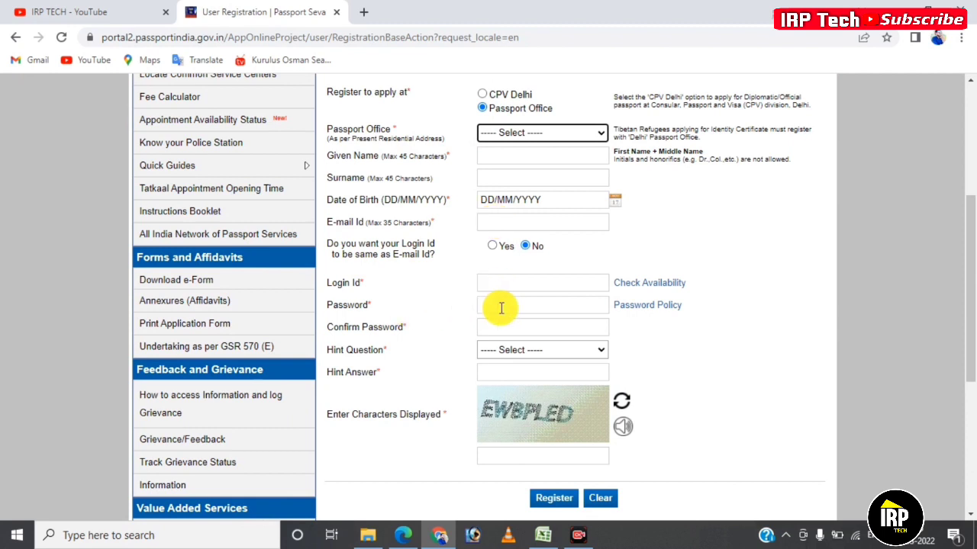
{"action": "left_click", "coordinate": [541, 352]}
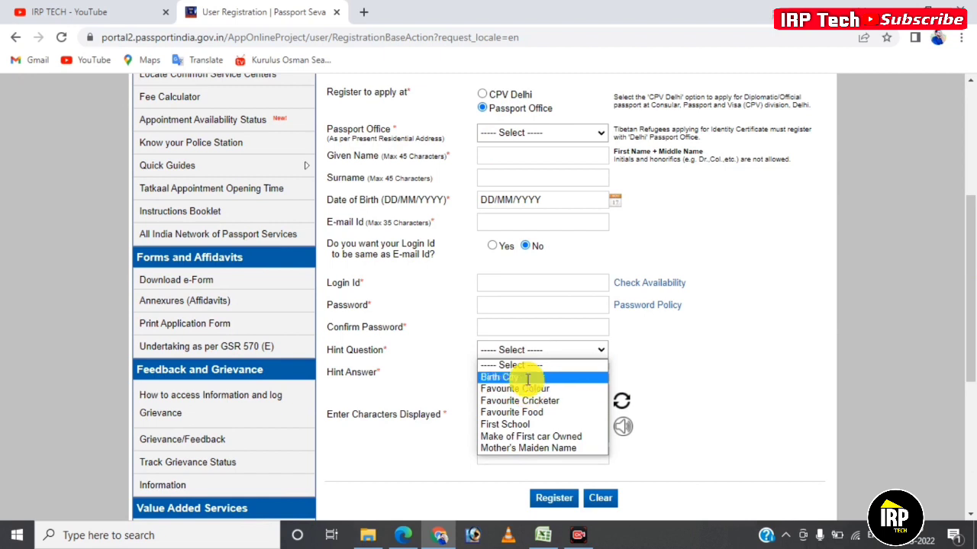
{"action": "left_click", "coordinate": [528, 377]}
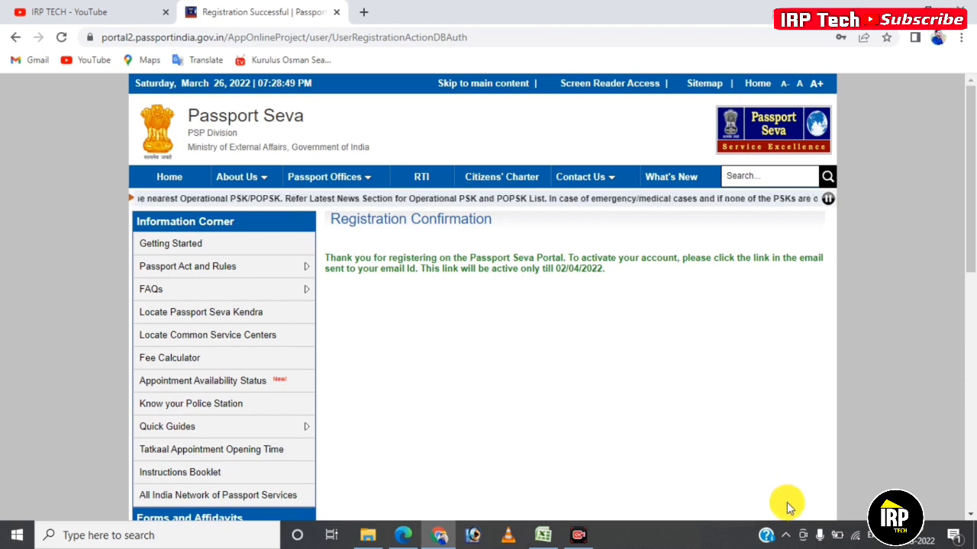
Switch to the Gmail window and read through the Passport Seva Registration Confirmation e-mail
{"action": "key", "text": "alt+Tab"}
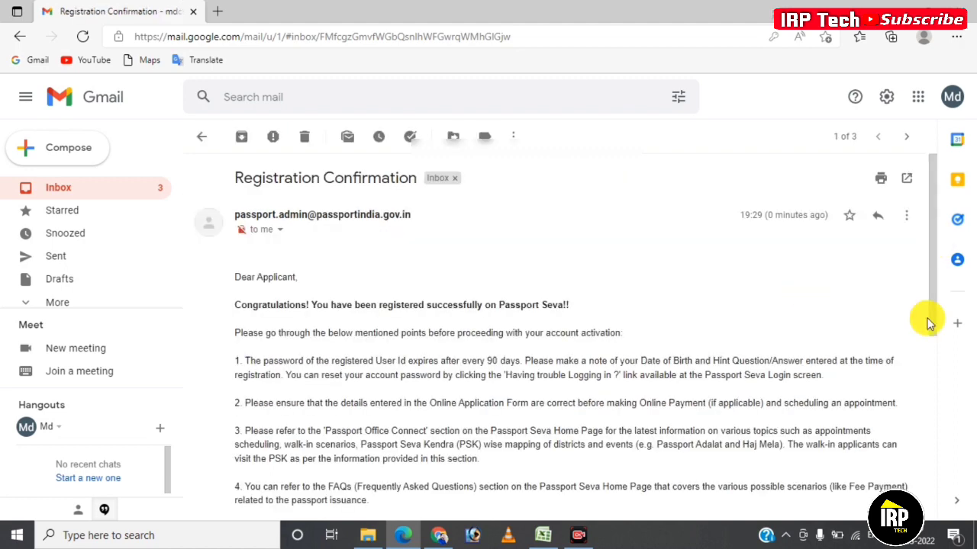
{"action": "scroll", "coordinate": [926, 374], "scroll_direction": "down", "scroll_amount": 3}
{"action": "scroll", "coordinate": [925, 386], "scroll_direction": "down", "scroll_amount": 1}
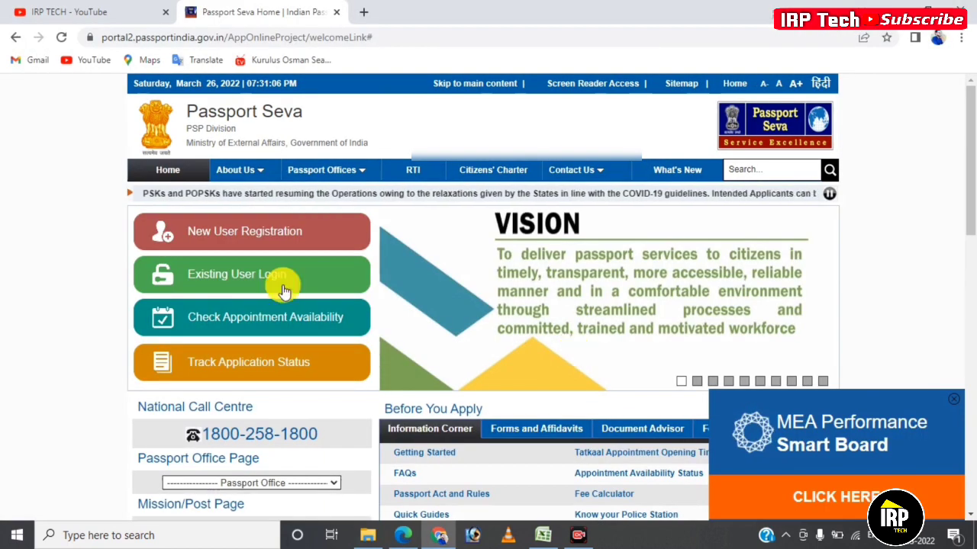
Go to the existing user login and start an application for Fresh Passport/Re-issue of Passport
{"action": "left_click", "coordinate": [235, 279]}
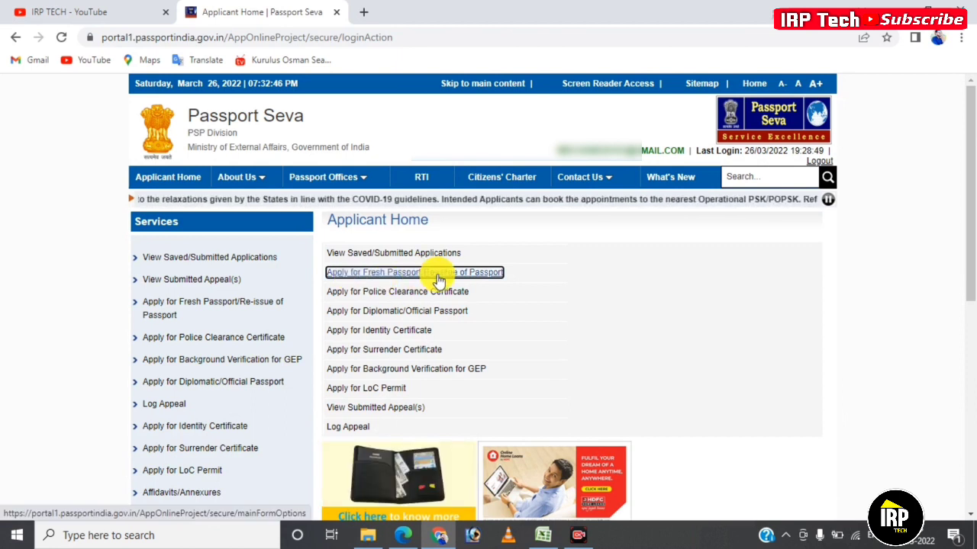
{"action": "left_click", "coordinate": [397, 276]}
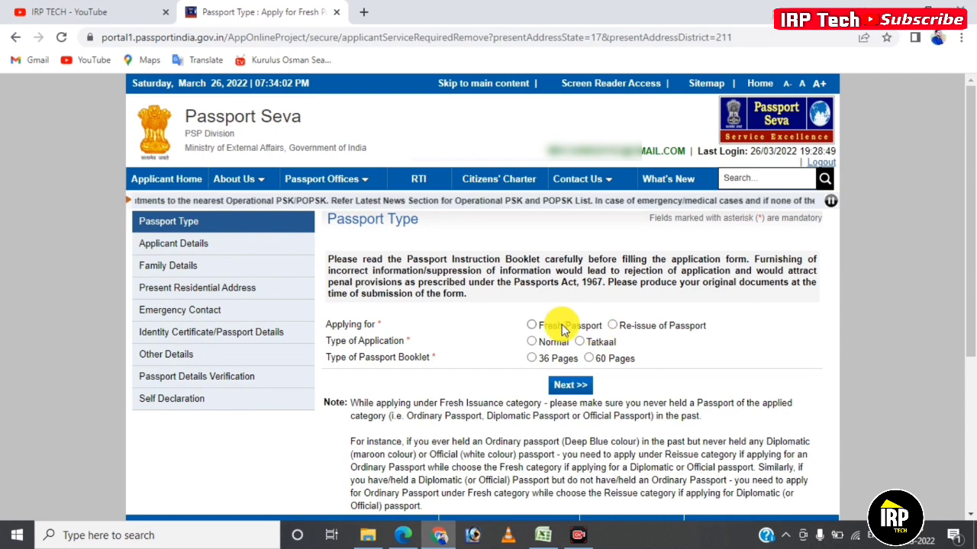
Set the passport type to Fresh Passport, Normal application and 36 Pages booklet, and continue to the applicant details
{"action": "left_click", "coordinate": [532, 326]}
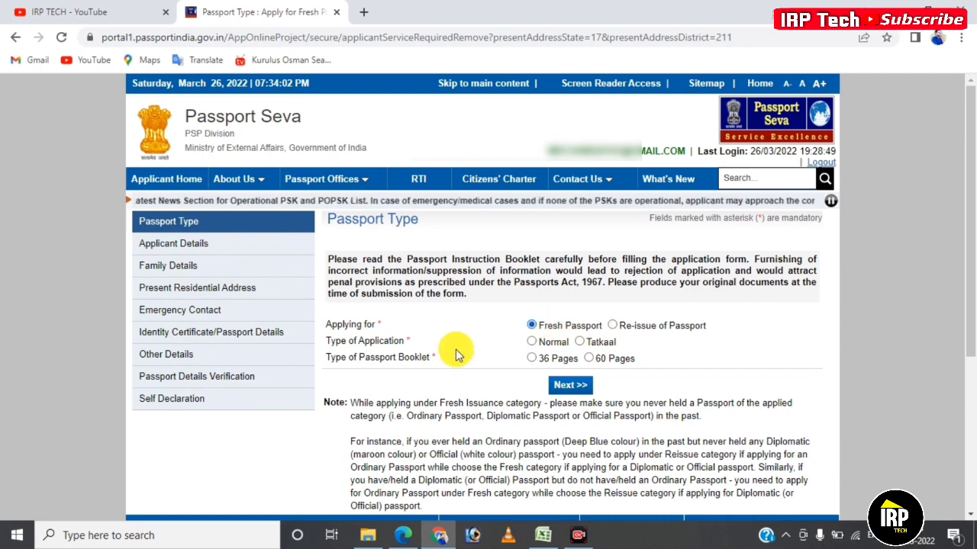
{"action": "left_click", "coordinate": [532, 342]}
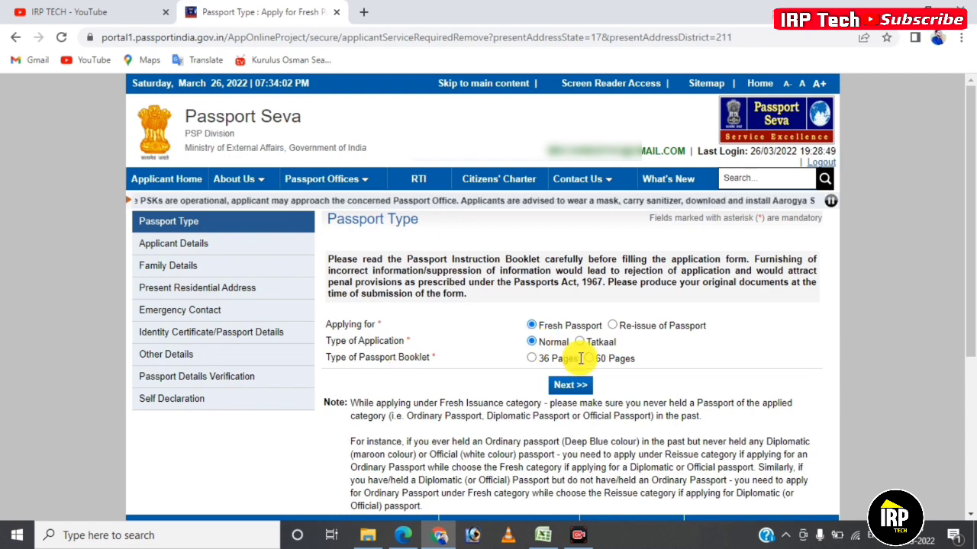
{"action": "left_click", "coordinate": [534, 360]}
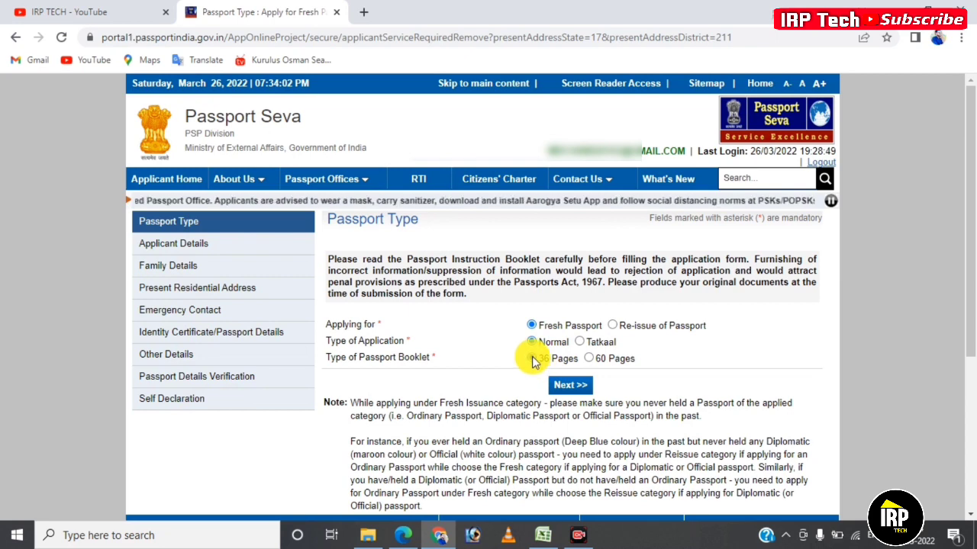
{"action": "left_click", "coordinate": [570, 395]}
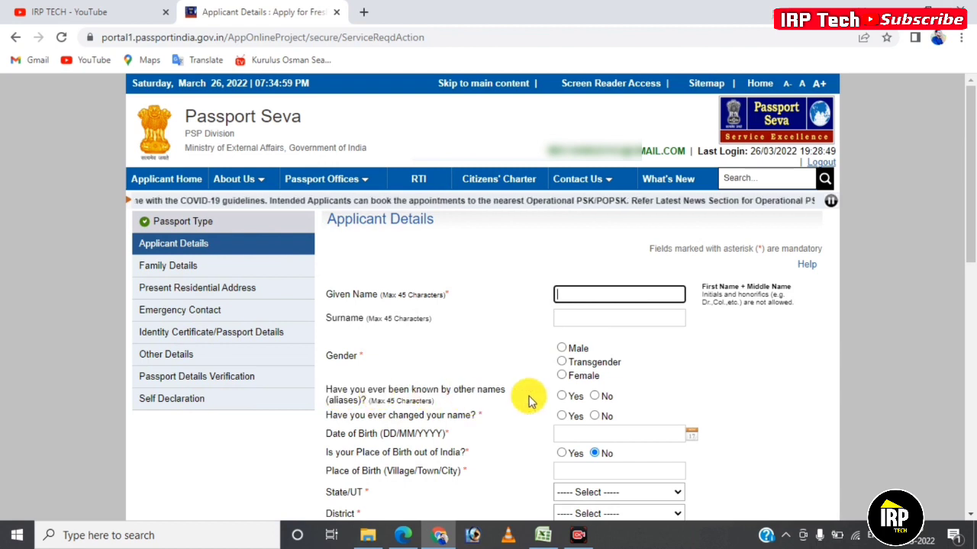
In the applicant details, answer No to aliases and name change, choose citizenship by Birth, and answer Yes to Non-ECR eligibility
{"action": "left_click", "coordinate": [594, 396]}
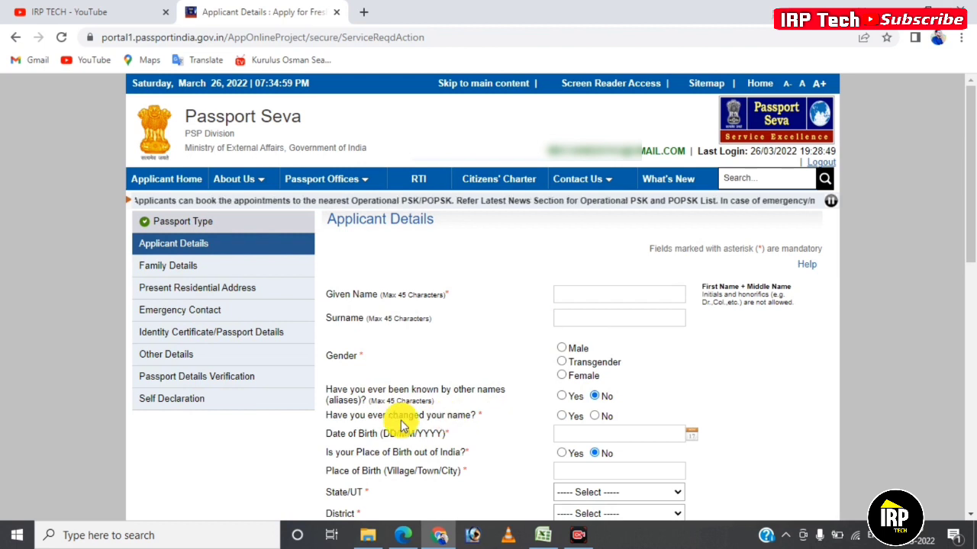
{"action": "left_click", "coordinate": [595, 417]}
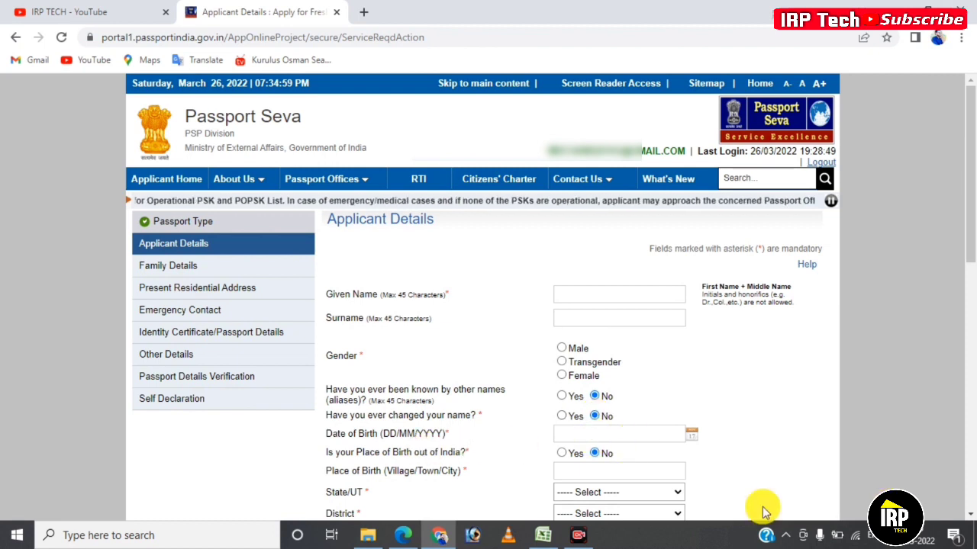
{"action": "scroll", "coordinate": [497, 198], "scroll_direction": "down", "scroll_amount": 3}
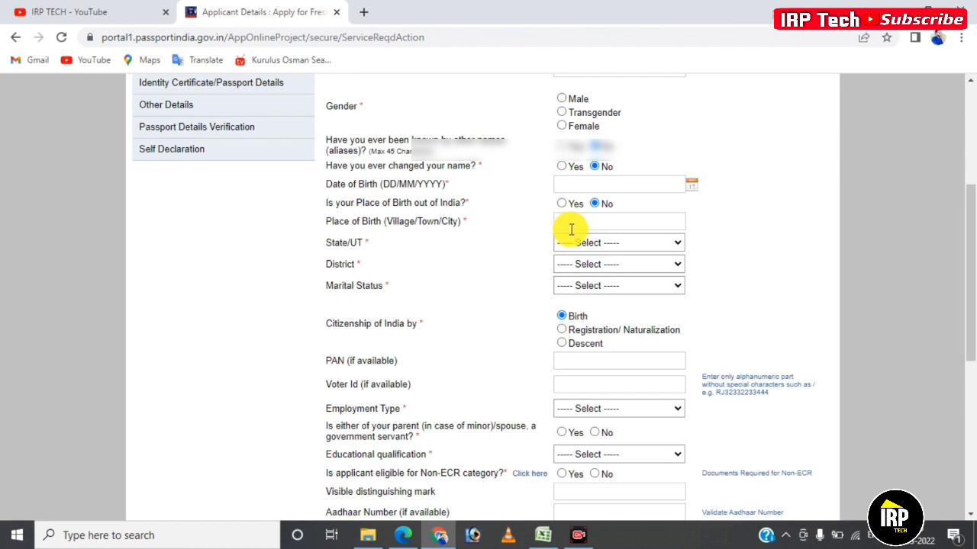
{"action": "left_click", "coordinate": [603, 289]}
{"action": "left_click", "coordinate": [602, 290]}
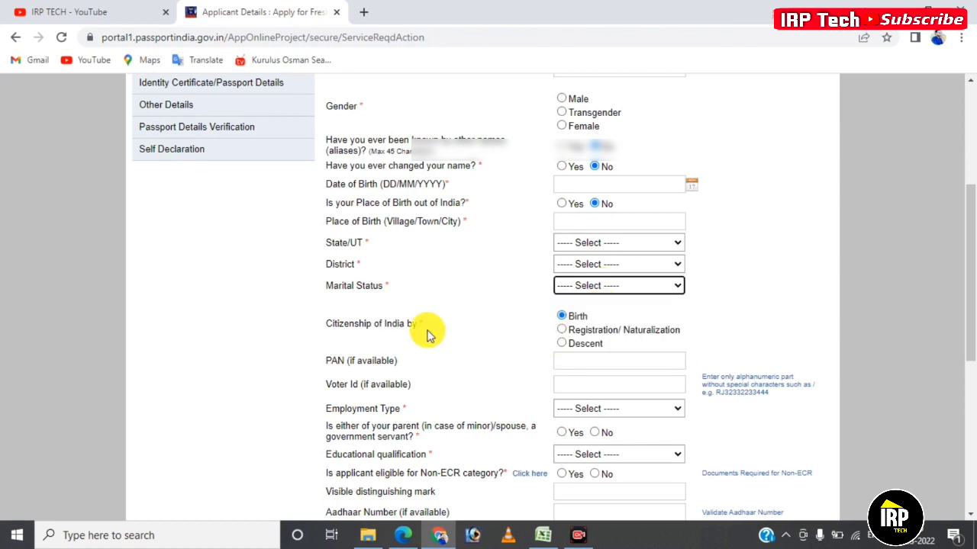
{"action": "left_click", "coordinate": [563, 318]}
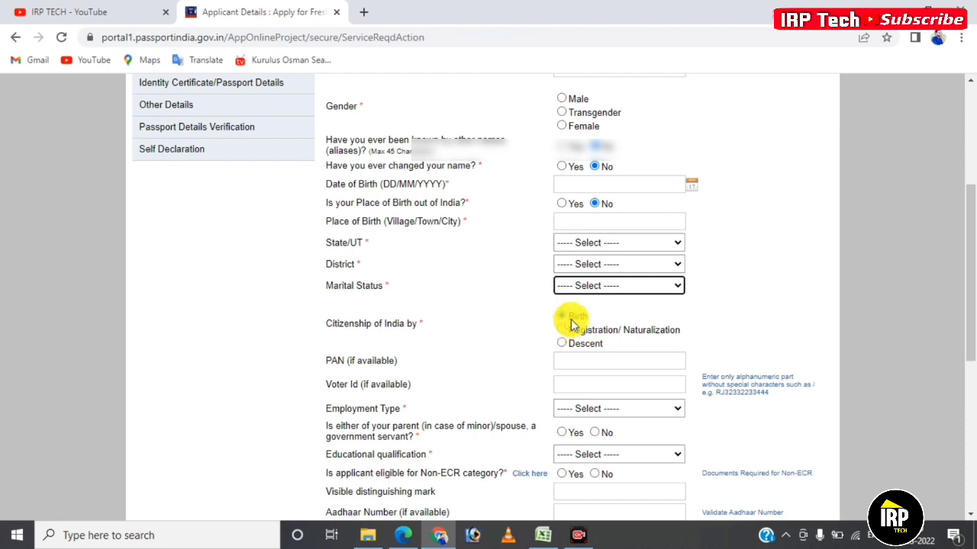
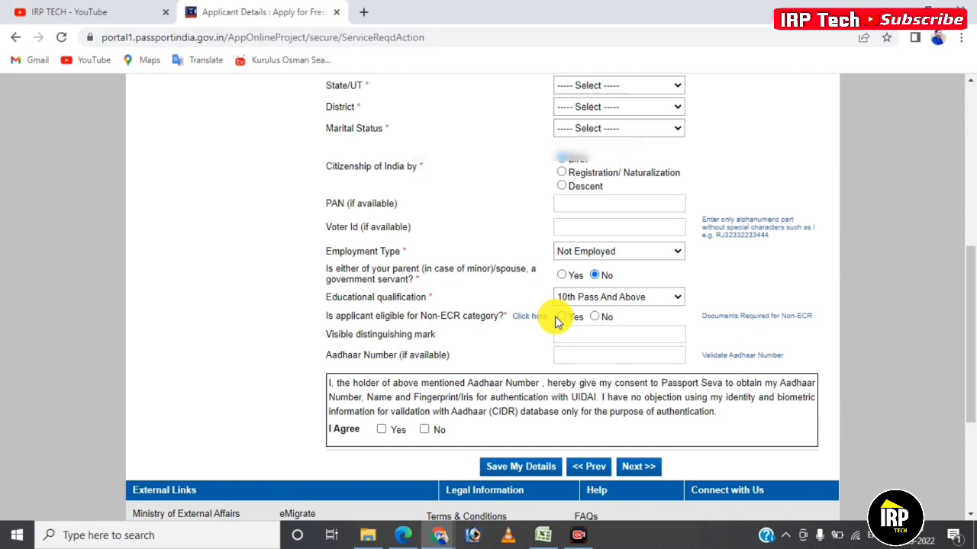
{"action": "left_click", "coordinate": [562, 318]}
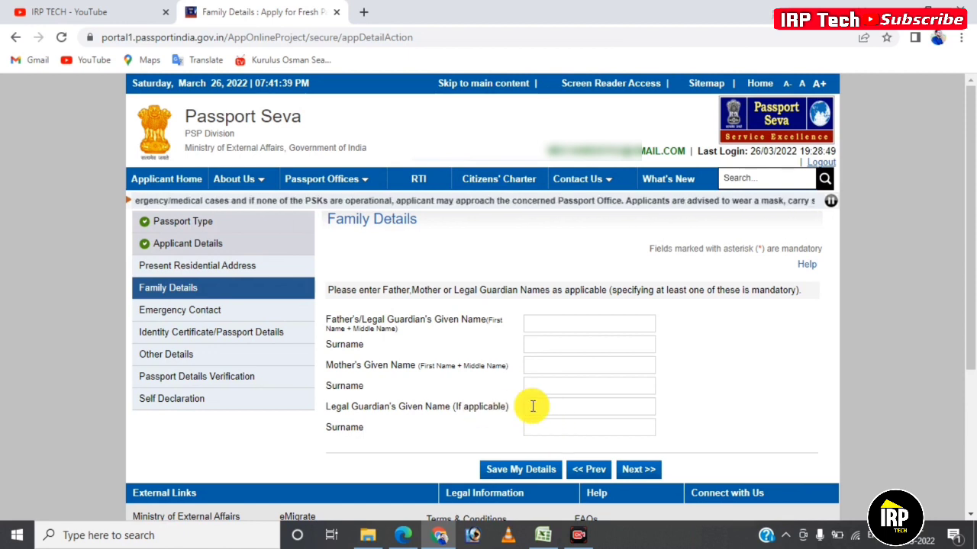
Proceed past the family details and mark the permanent address as available and the same as the present address
{"action": "key", "text": "Tab"}
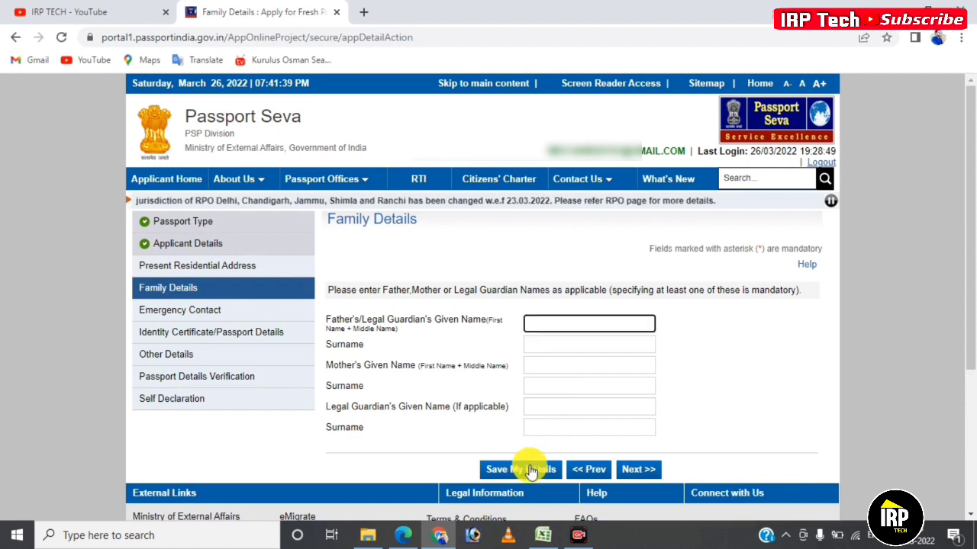
{"action": "left_click", "coordinate": [637, 469]}
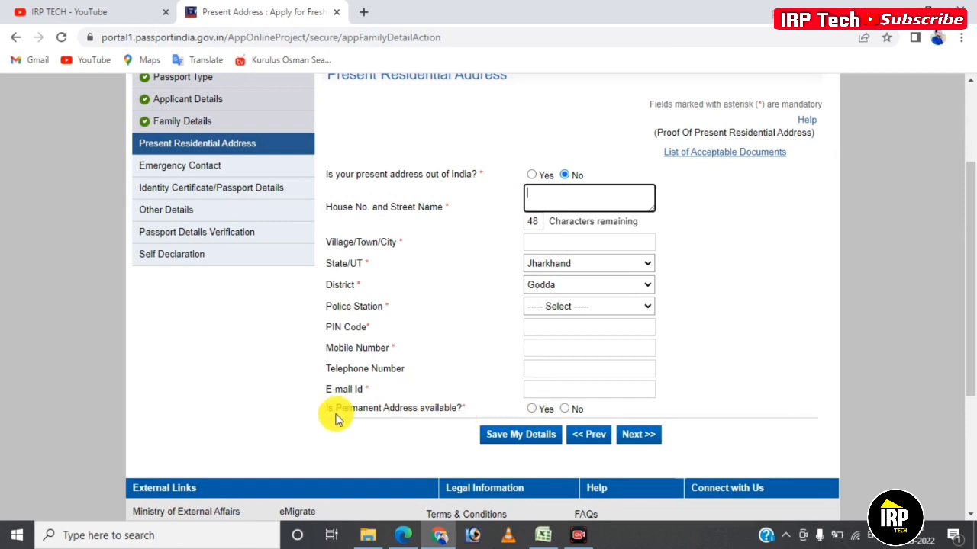
{"action": "left_click", "coordinate": [533, 408]}
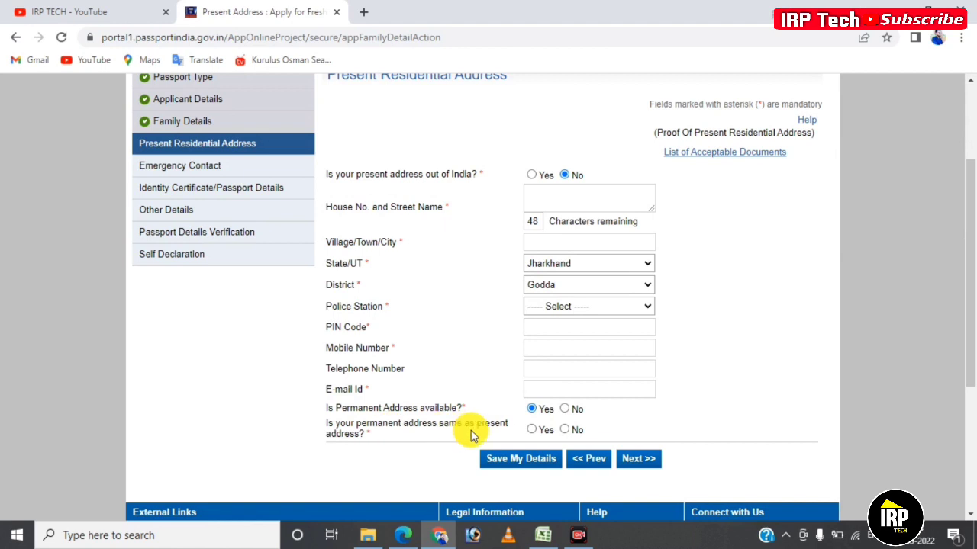
{"action": "left_click", "coordinate": [564, 431]}
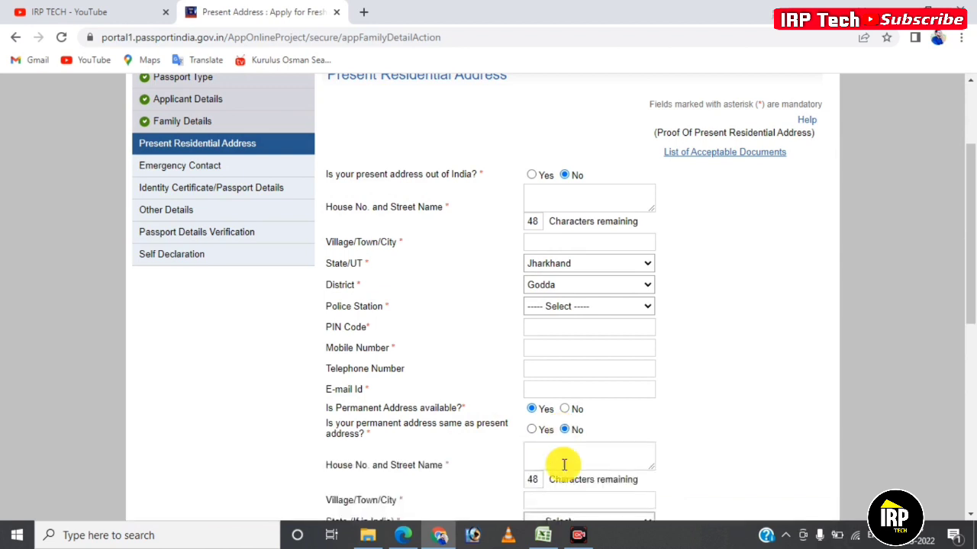
{"action": "left_click", "coordinate": [531, 432]}
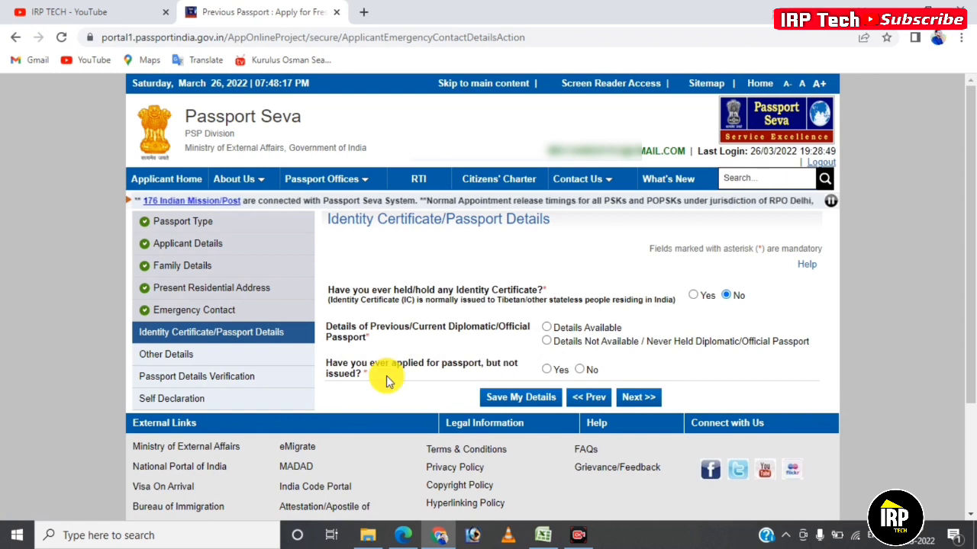
Proceed past the Identity Certificate/Passport Details section to the next part of the application
{"action": "left_click", "coordinate": [579, 370]}
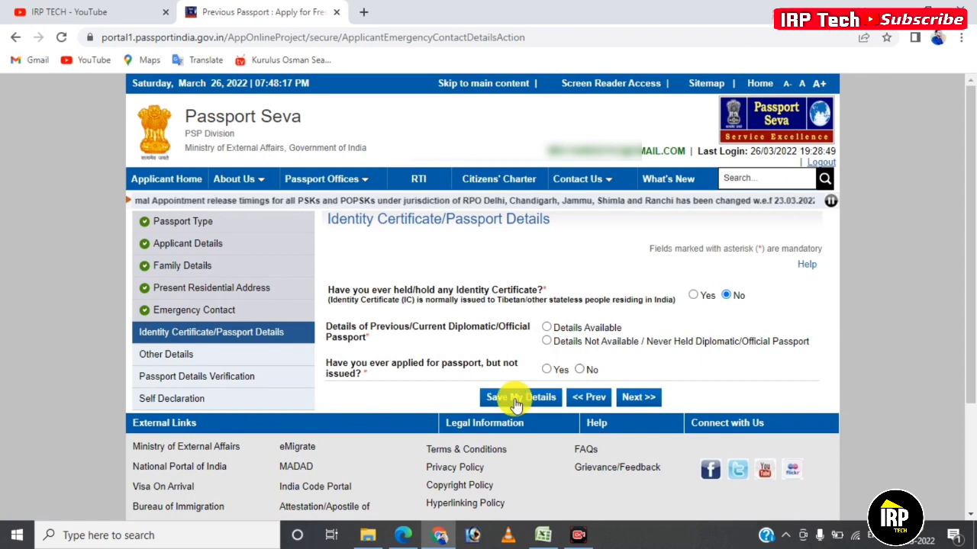
{"action": "left_click", "coordinate": [655, 397]}
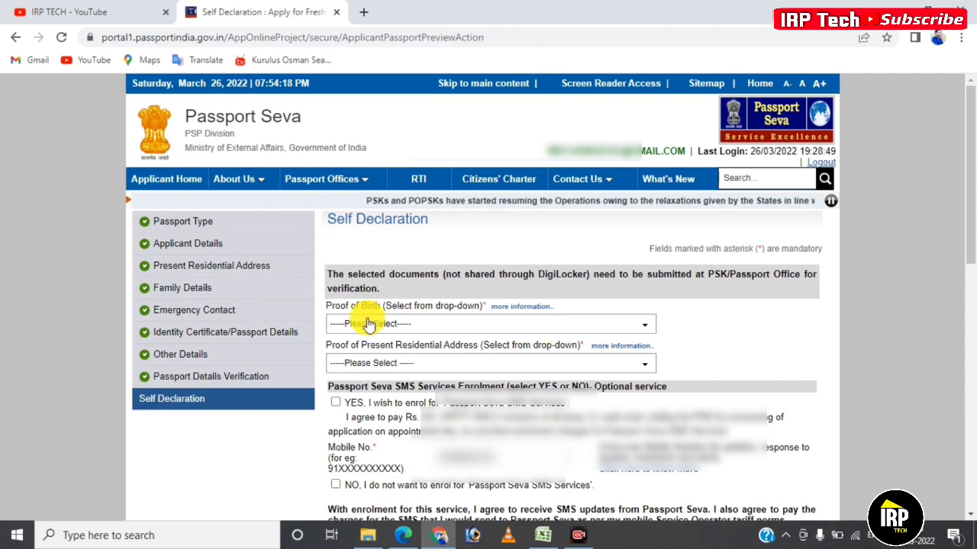
Select Aadhaar Card/E-Aadhaar as proof of birth and Aadhaar Card (Address Proof) as proof of present residential address
{"action": "left_click", "coordinate": [433, 329]}
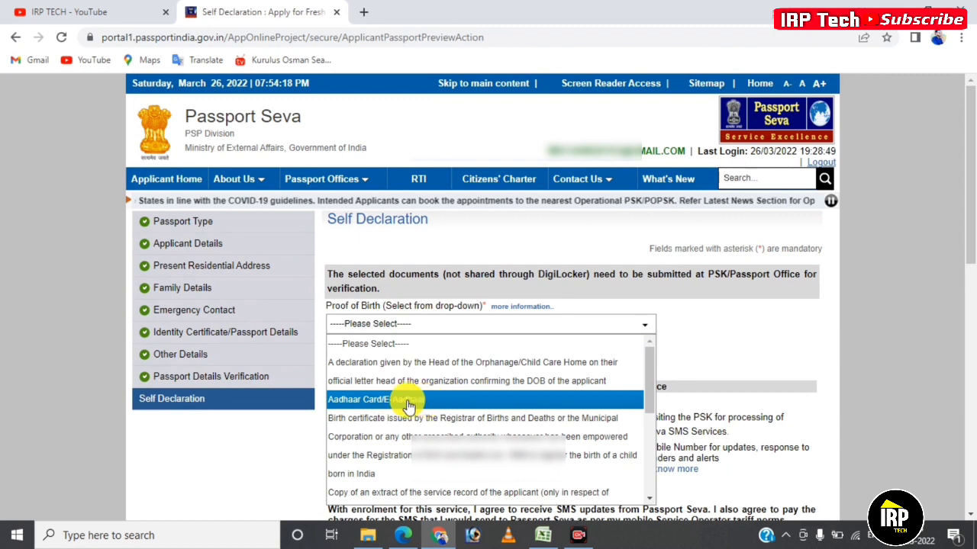
{"action": "left_click", "coordinate": [402, 405]}
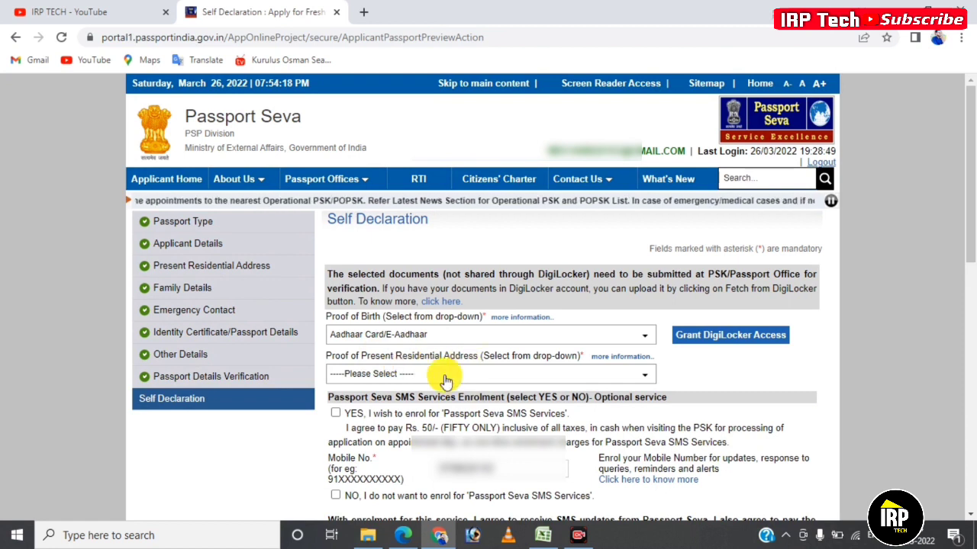
{"action": "left_click", "coordinate": [445, 377]}
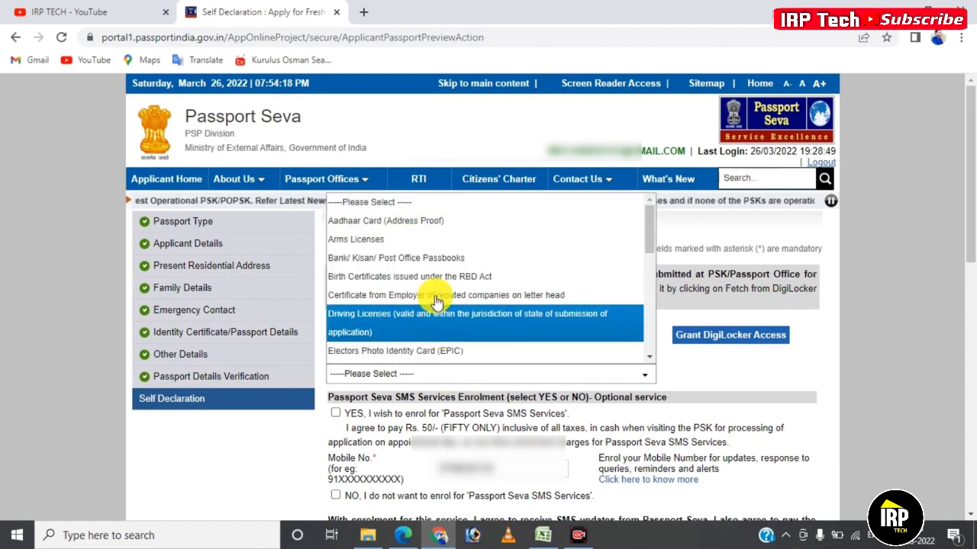
{"action": "left_click", "coordinate": [428, 223]}
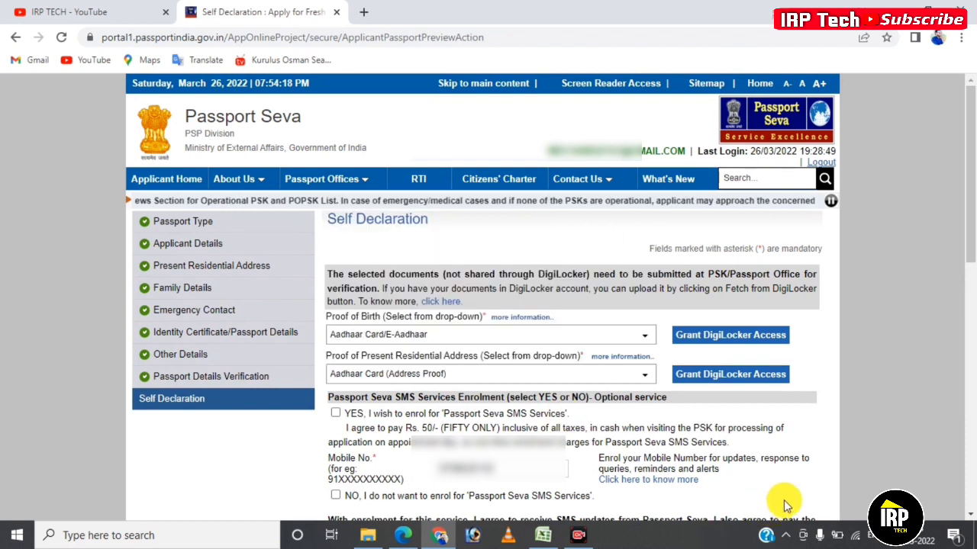